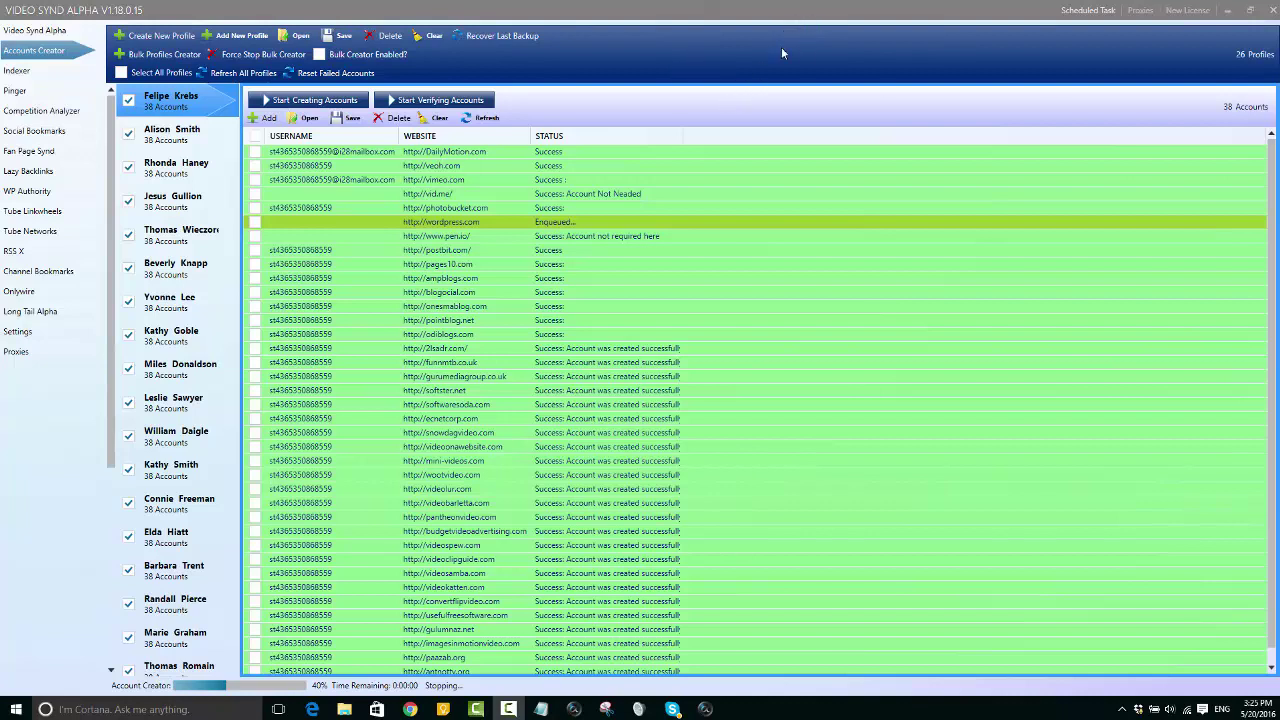
Start a bulk profile job without proxies and lower the profile delay to 3 minutes.
{"action": "left_click", "coordinate": [175, 57]}
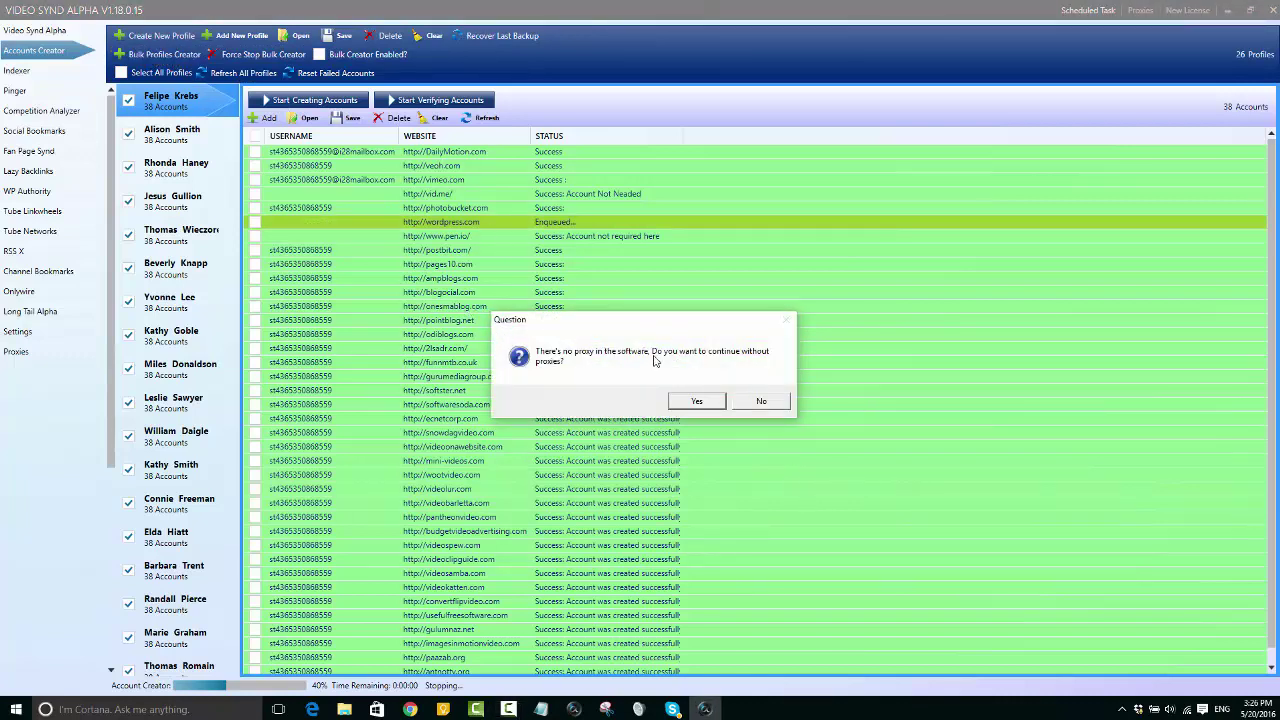
{"action": "left_click", "coordinate": [697, 401]}
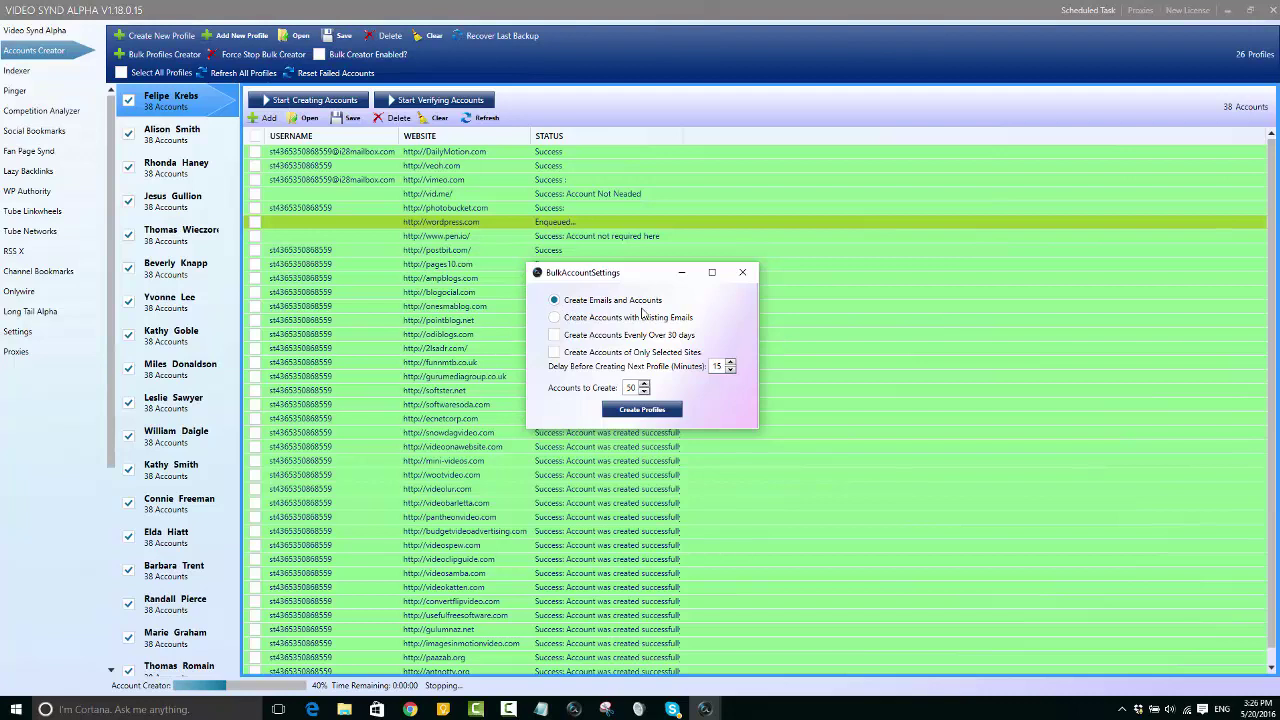
{"action": "left_click", "coordinate": [730, 370]}
{"action": "left_click", "coordinate": [730, 370]}
{"action": "left_click", "coordinate": [730, 370]}
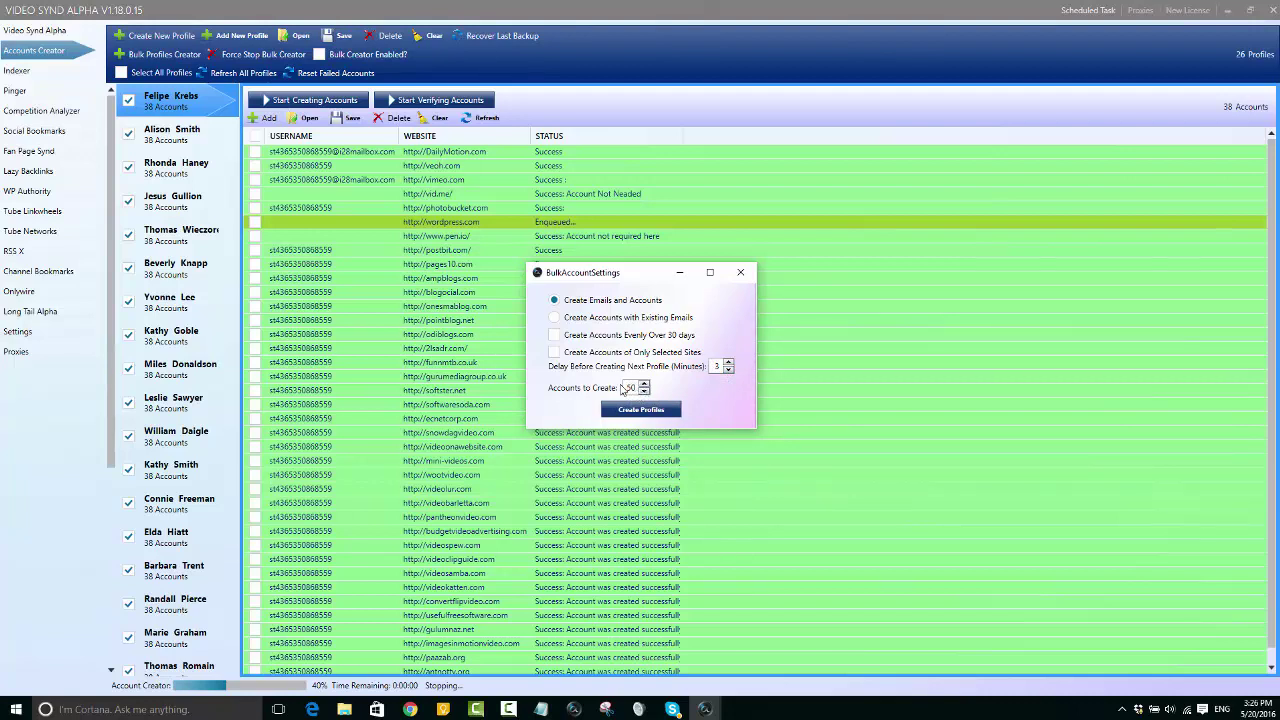
Edit the Accounts to Create value and start creating the profiles.
{"action": "double_click", "coordinate": [631, 387]}
{"action": "type", "text": "1"}
{"action": "left_click", "coordinate": [635, 412]}
{"action": "left_click", "coordinate": [642, 410]}
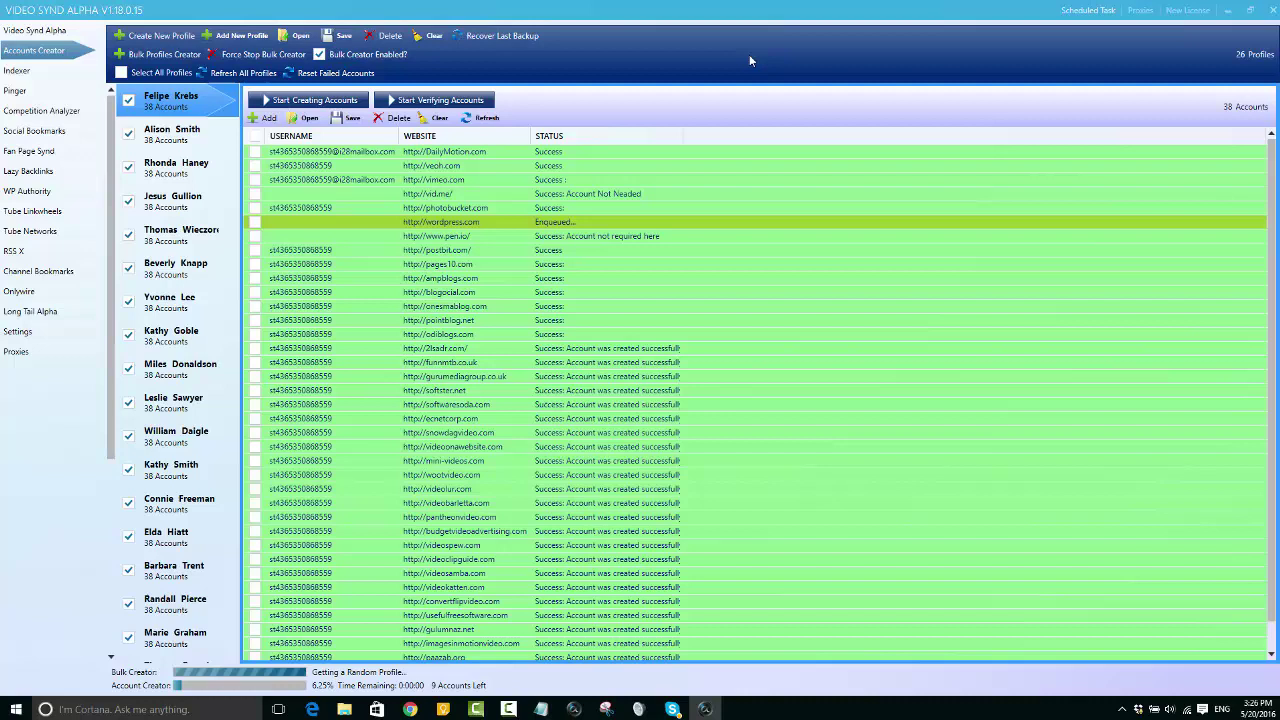
{"action": "left_click", "coordinate": [814, 156]}
{"action": "left_click", "coordinate": [145, 37]}
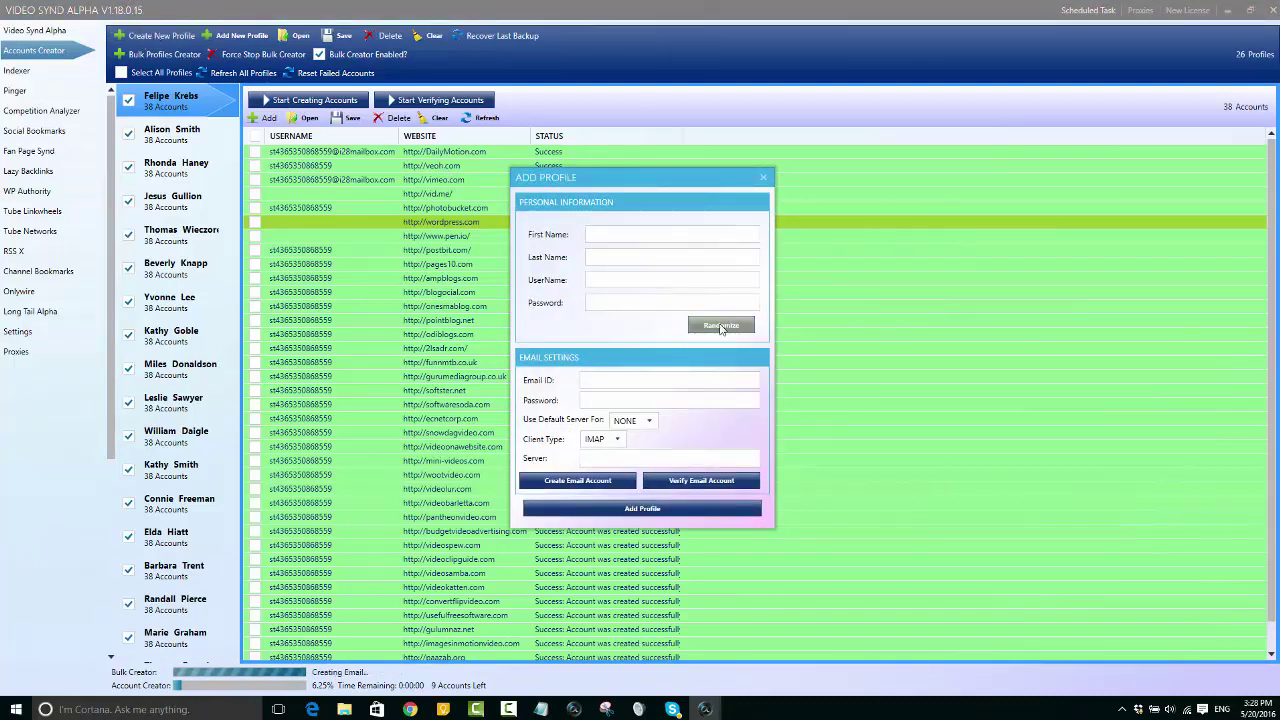
{"action": "left_click", "coordinate": [721, 327]}
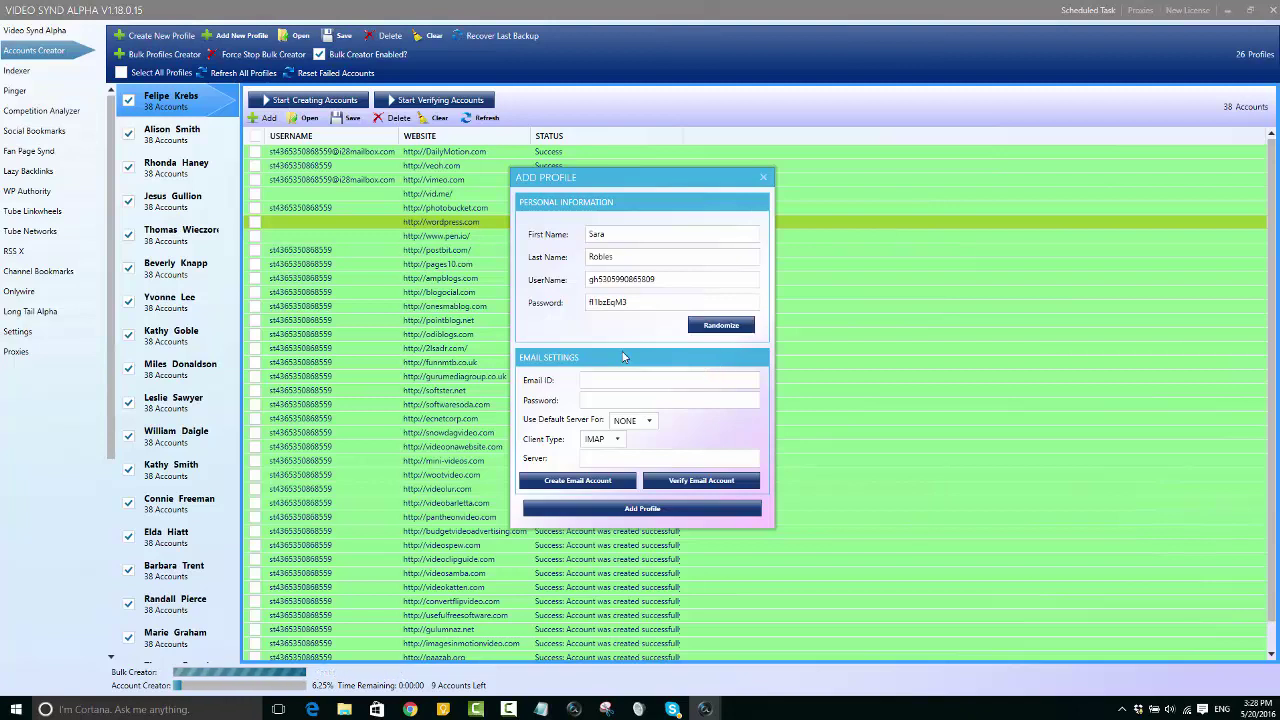
{"action": "left_click", "coordinate": [589, 487]}
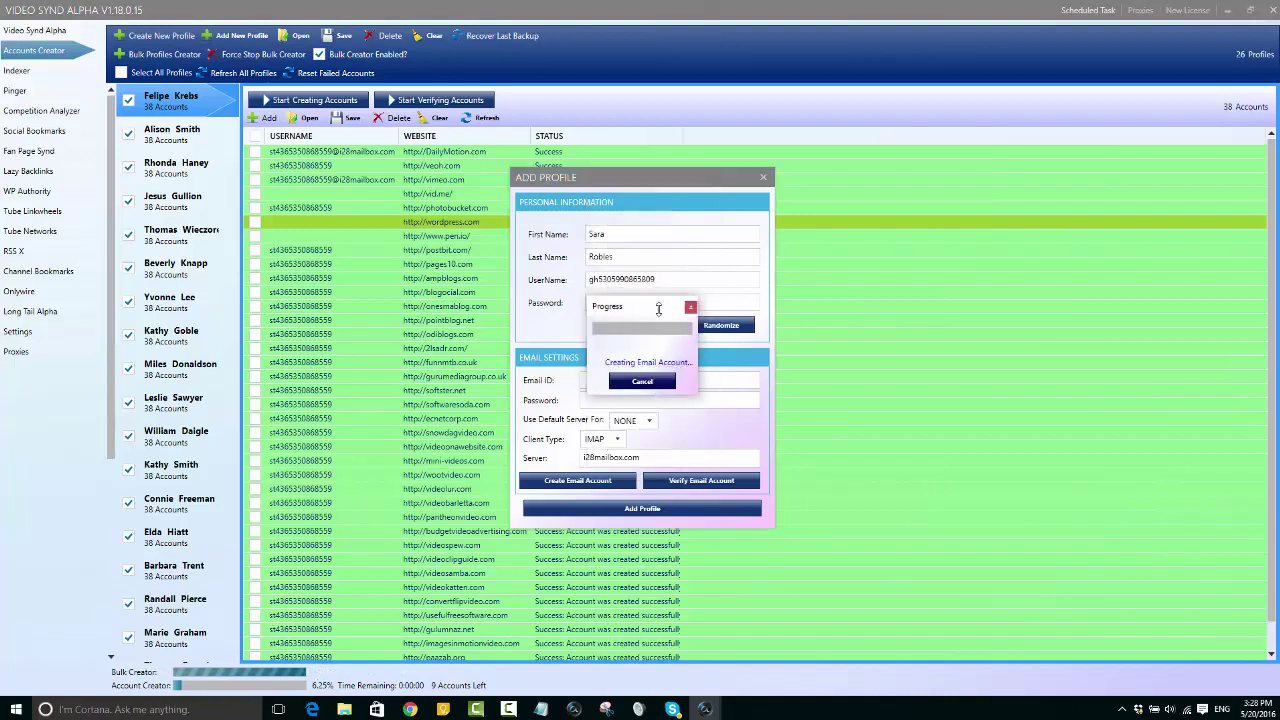
{"action": "left_click", "coordinate": [664, 401]}
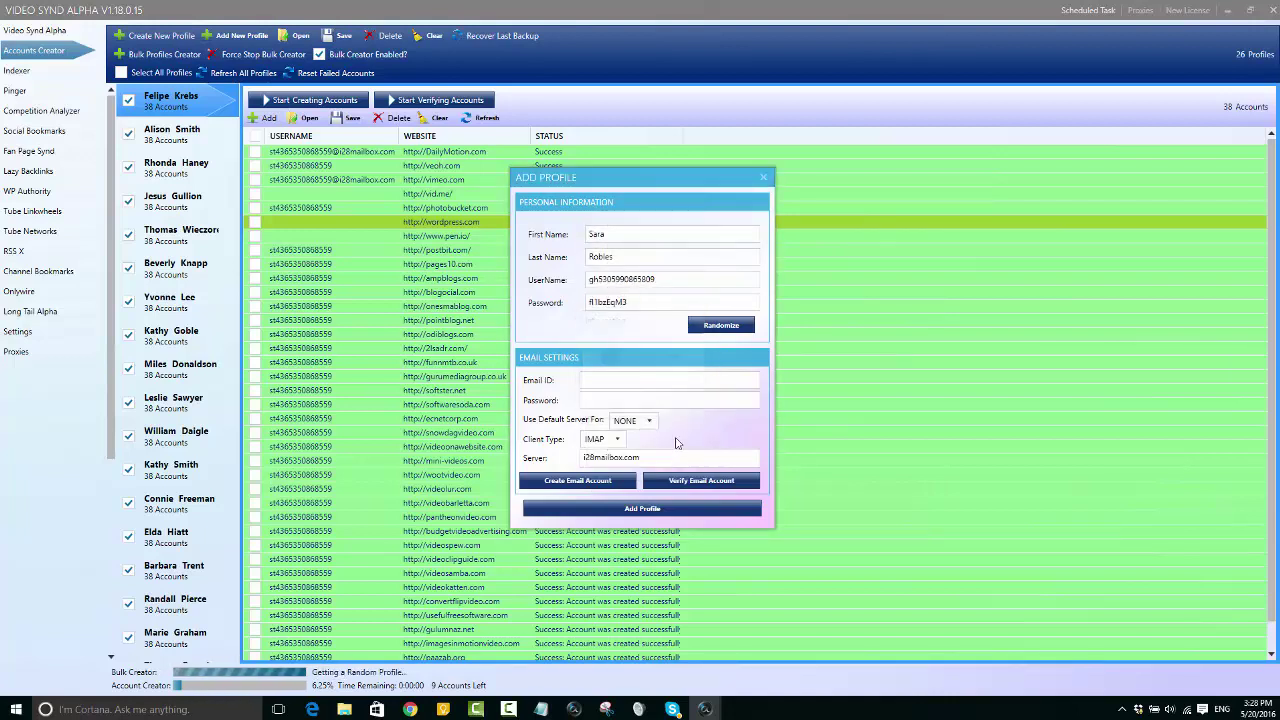
{"action": "left_click", "coordinate": [708, 493]}
{"action": "left_click", "coordinate": [713, 404]}
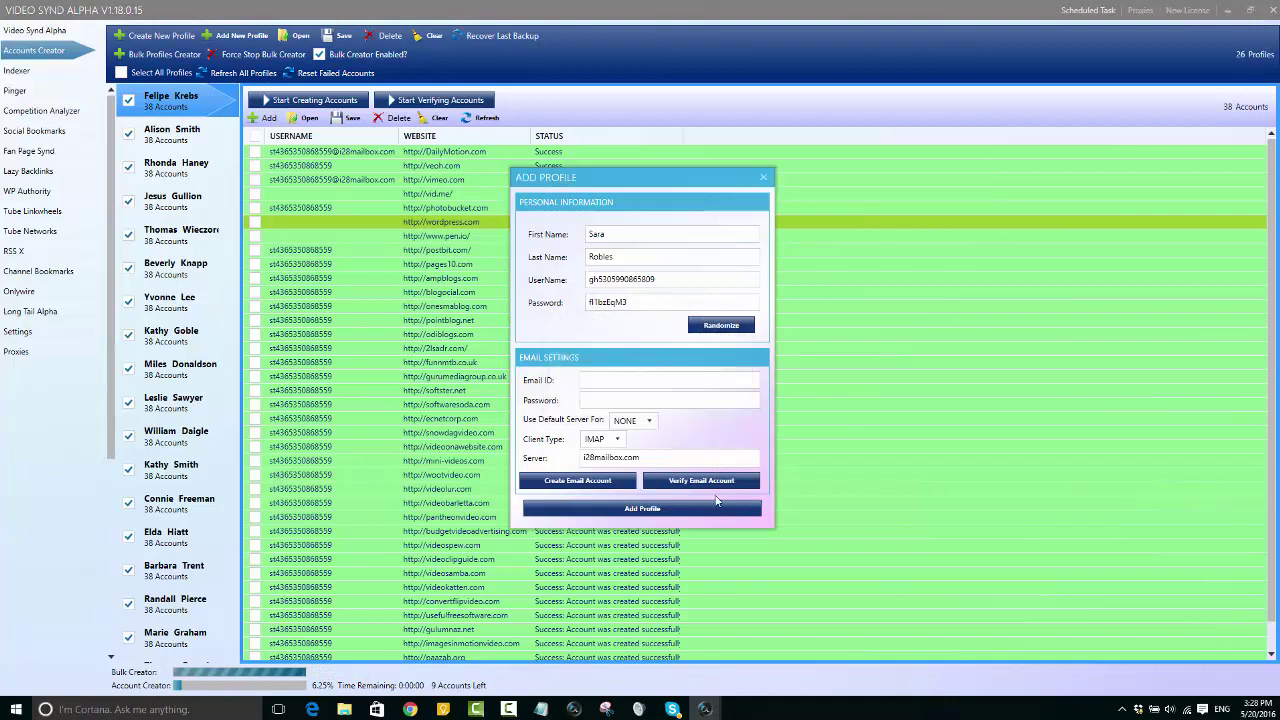
{"action": "left_click", "coordinate": [621, 510]}
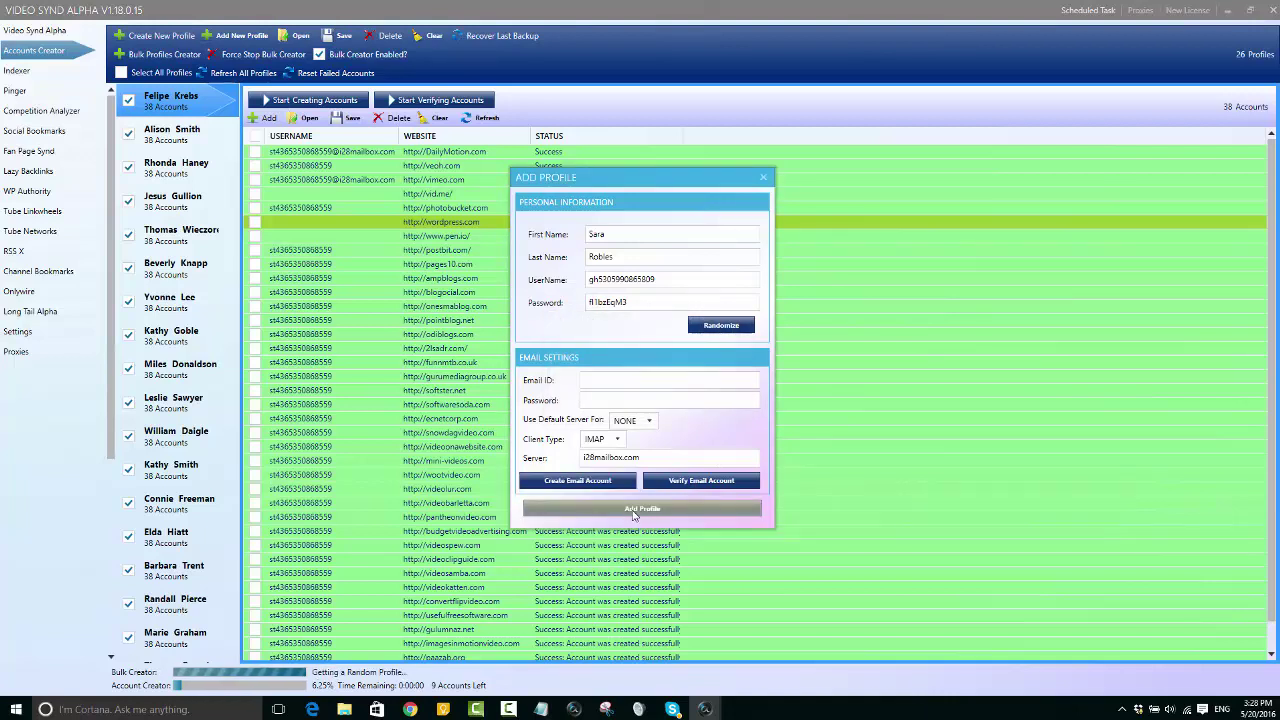
{"action": "left_click", "coordinate": [594, 399]}
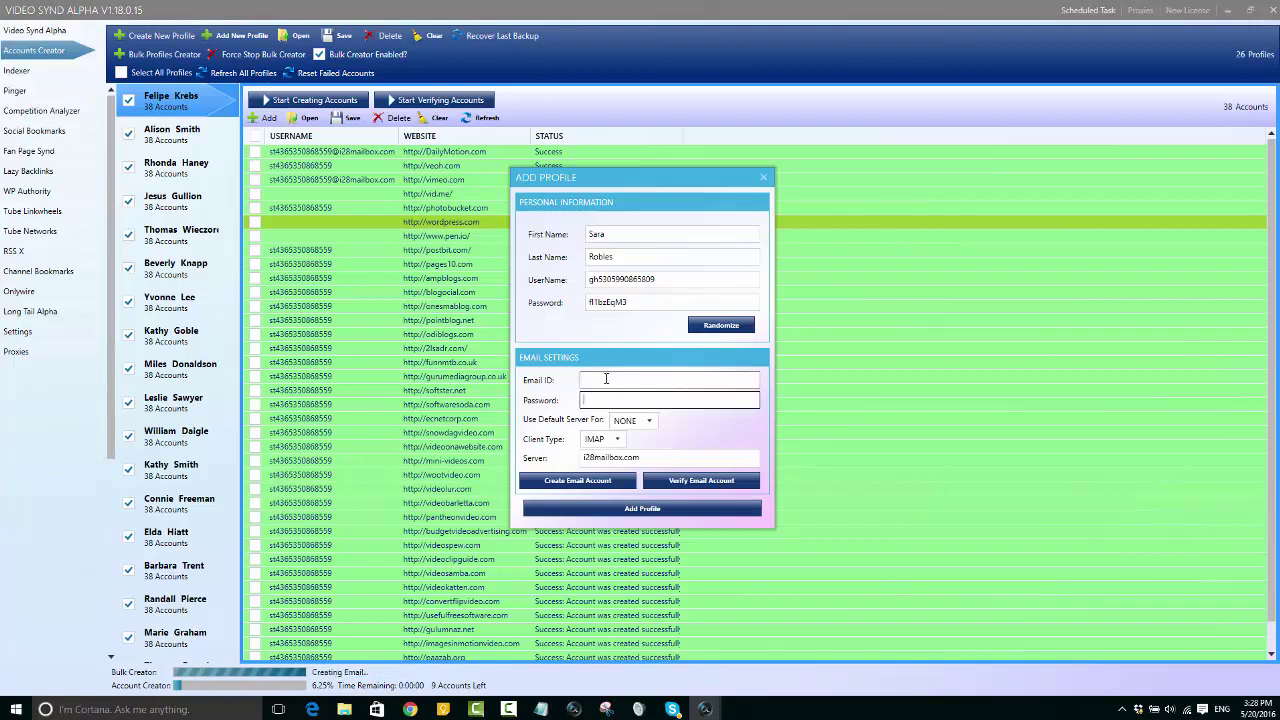
{"action": "left_click", "coordinate": [606, 379]}
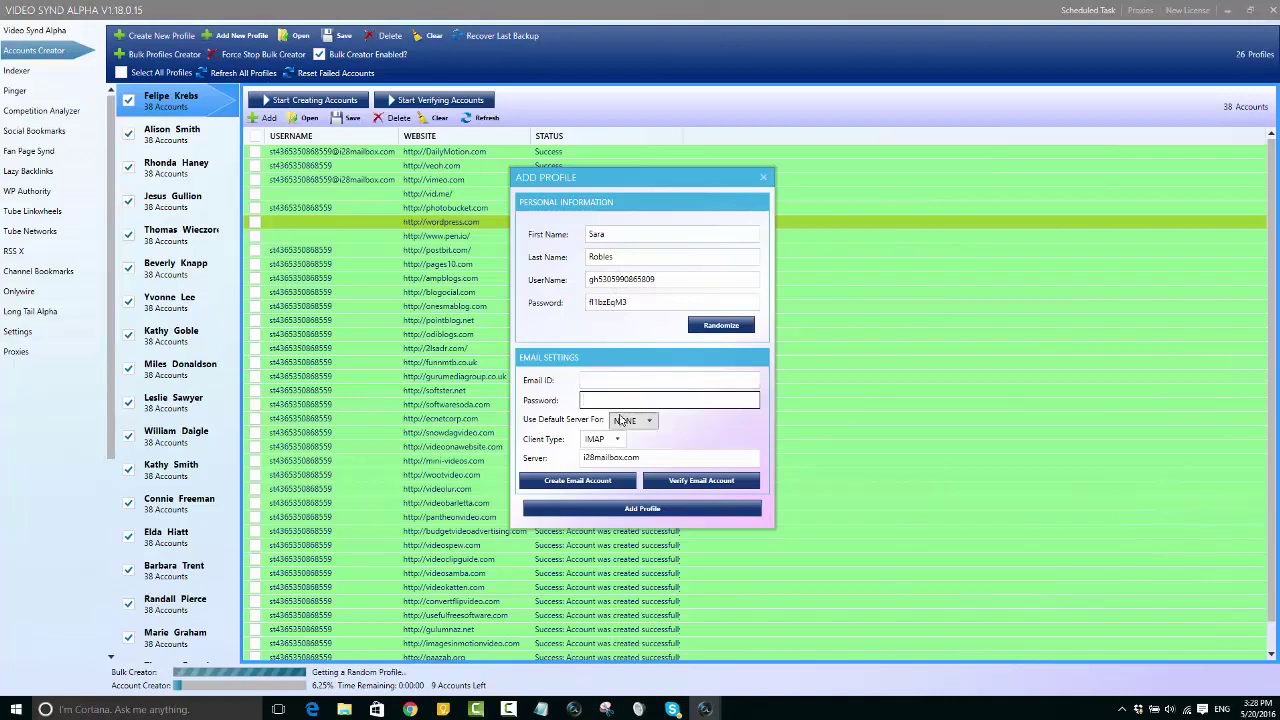
Close the single profile form, reopen the bulk creator without proxies, and move its window aside.
{"action": "left_click", "coordinate": [760, 180]}
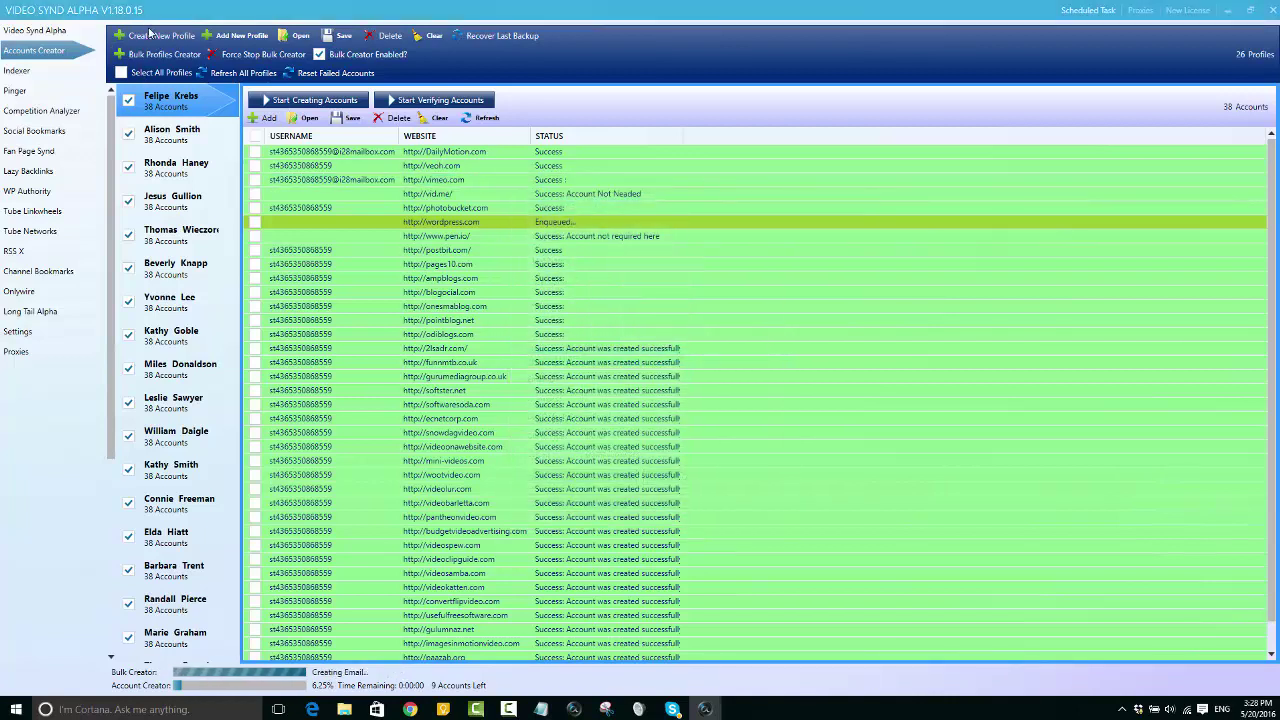
{"action": "left_click", "coordinate": [161, 56]}
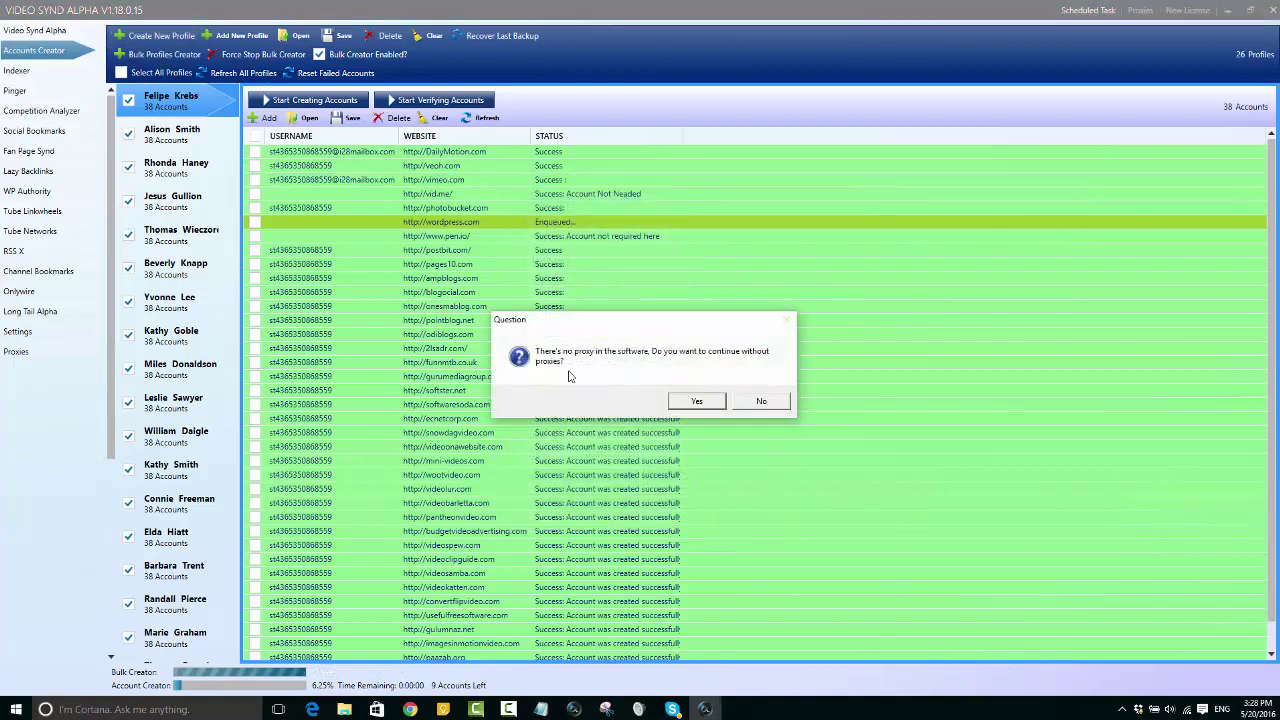
{"action": "left_click", "coordinate": [700, 401]}
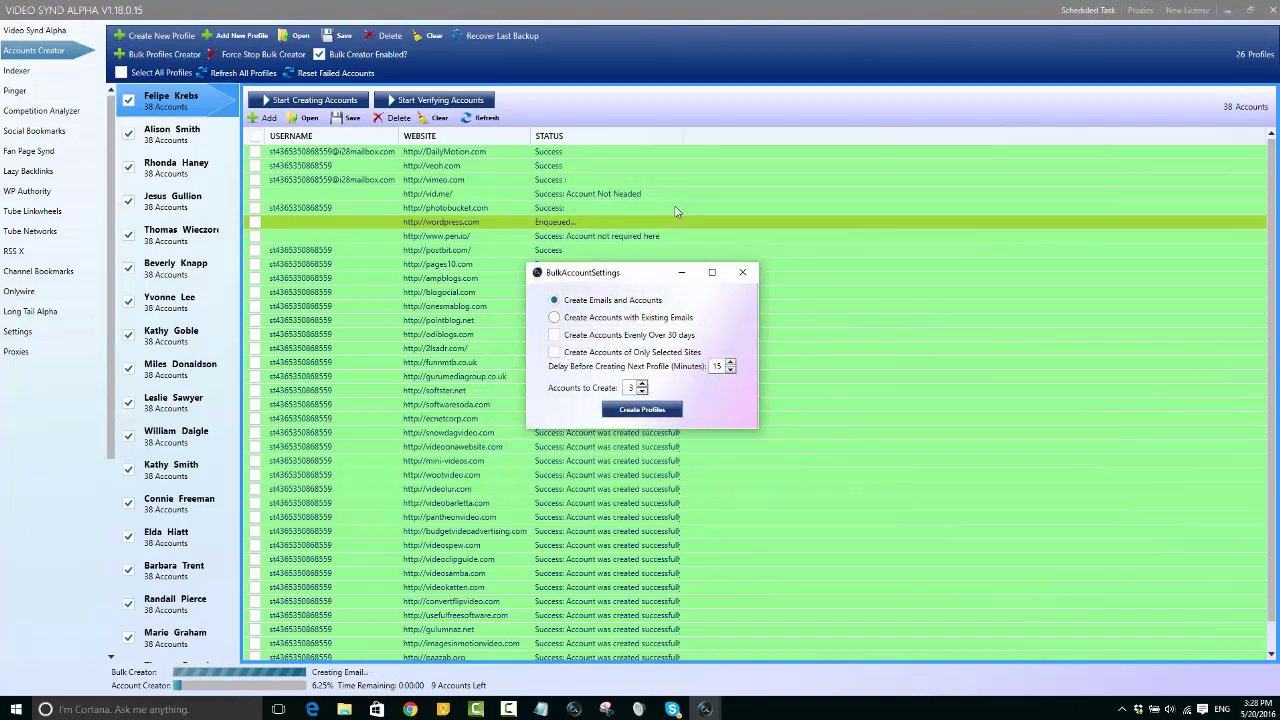
{"action": "left_click_drag", "start_coordinate": [633, 268], "coordinate": [509, 76]}
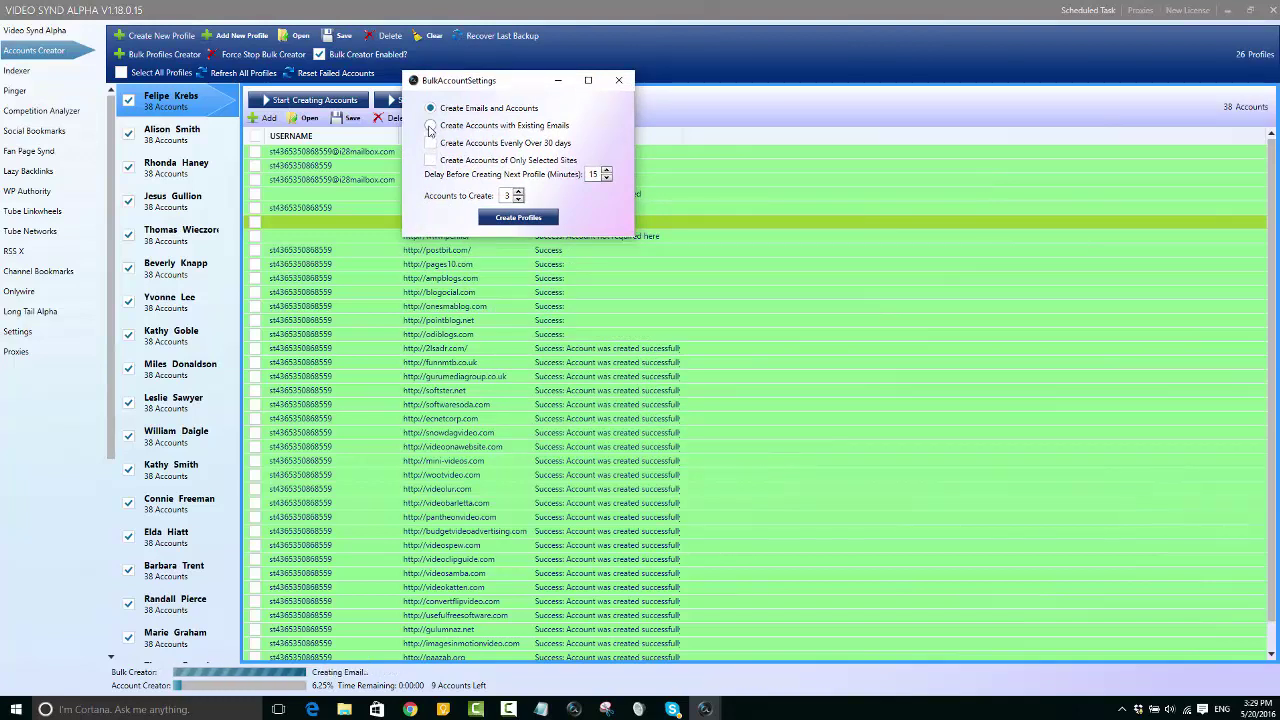
Enable spreading over 30 days and switch to creating new emails with accounts.
{"action": "left_click", "coordinate": [430, 125]}
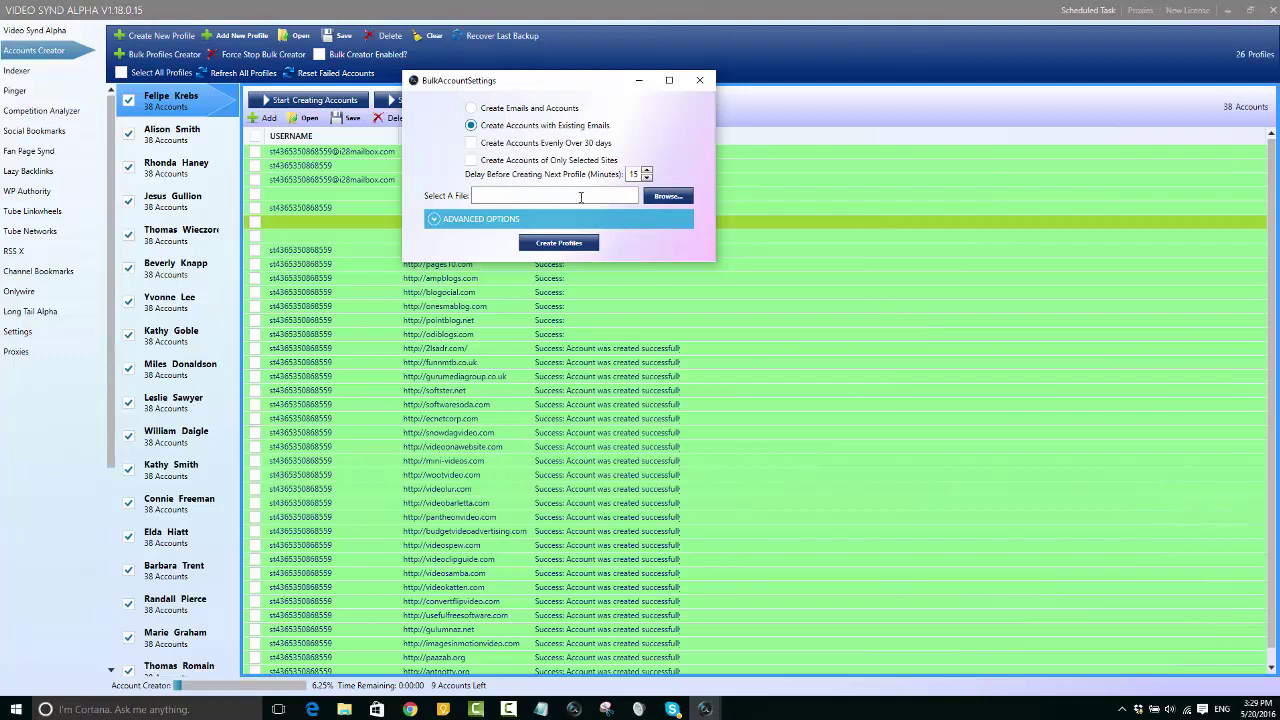
{"action": "left_click", "coordinate": [564, 145]}
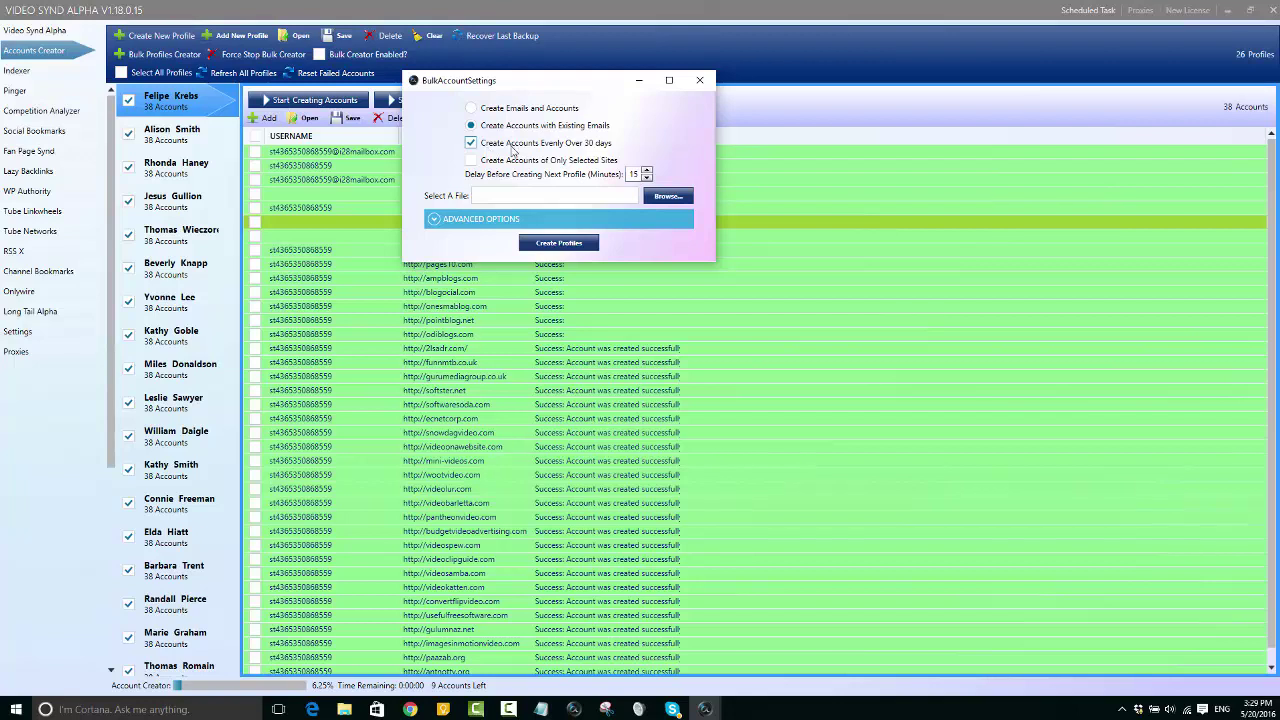
{"action": "left_click", "coordinate": [471, 108]}
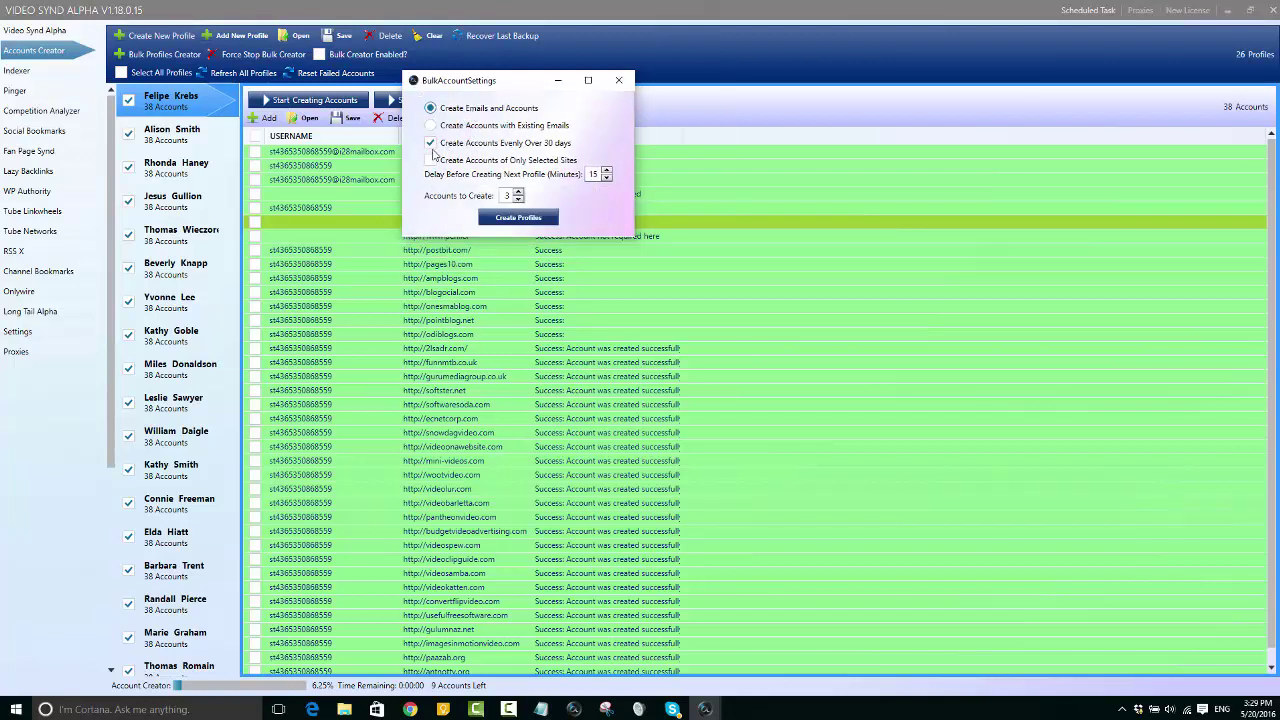
Stop the 30-day spreading, limit creation to selected sites, and select every site including wat.tv.
{"action": "left_click", "coordinate": [431, 145]}
{"action": "left_click", "coordinate": [430, 161]}
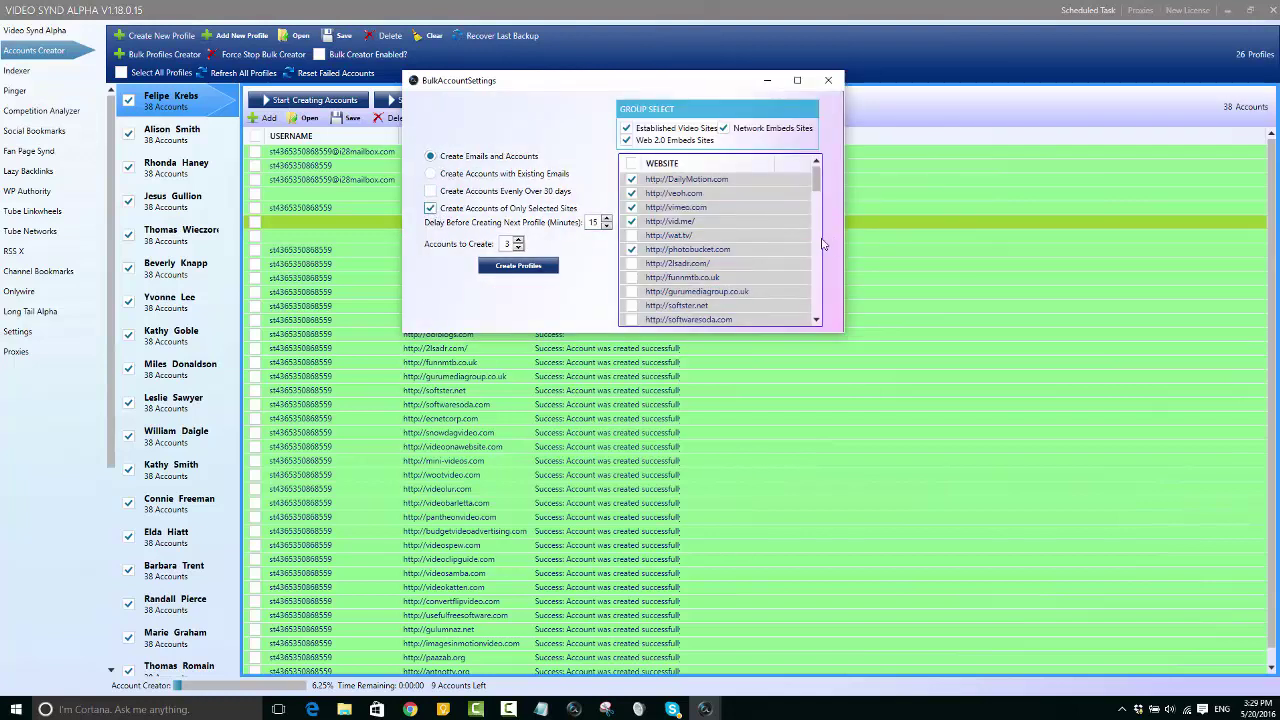
{"action": "left_click", "coordinate": [669, 251]}
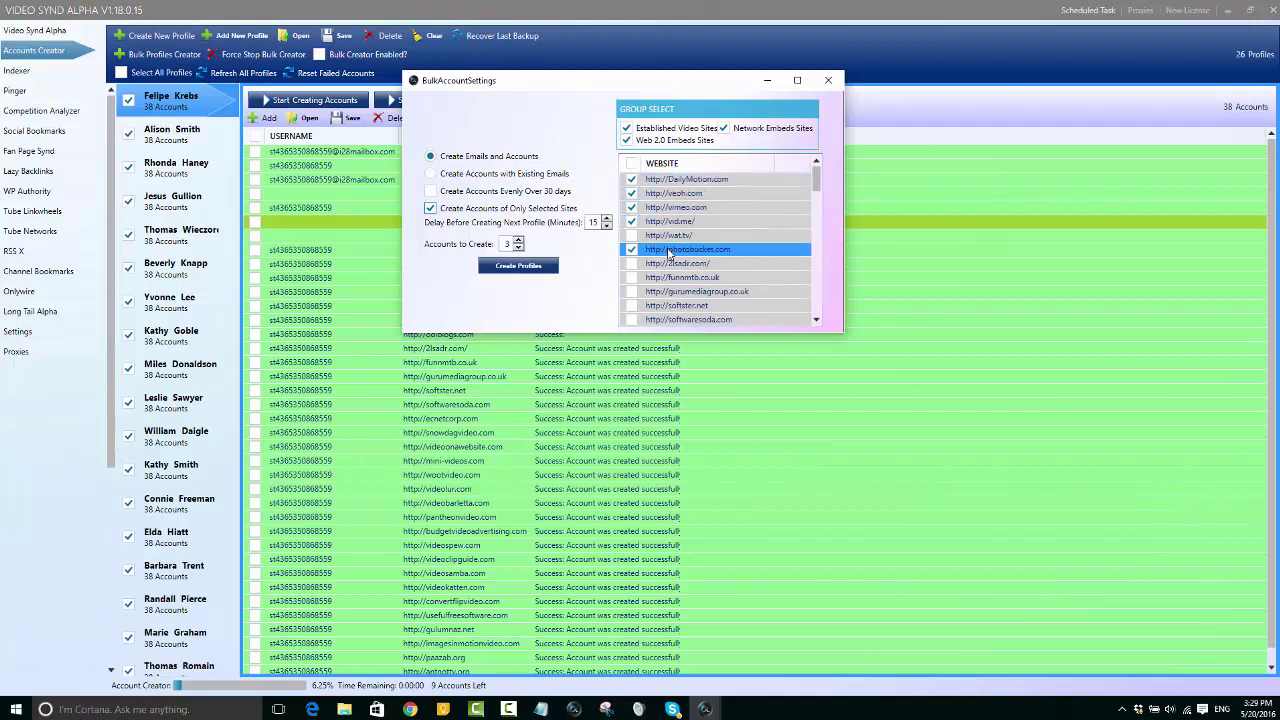
{"action": "left_click", "coordinate": [631, 235]}
{"action": "left_click", "coordinate": [644, 180]}
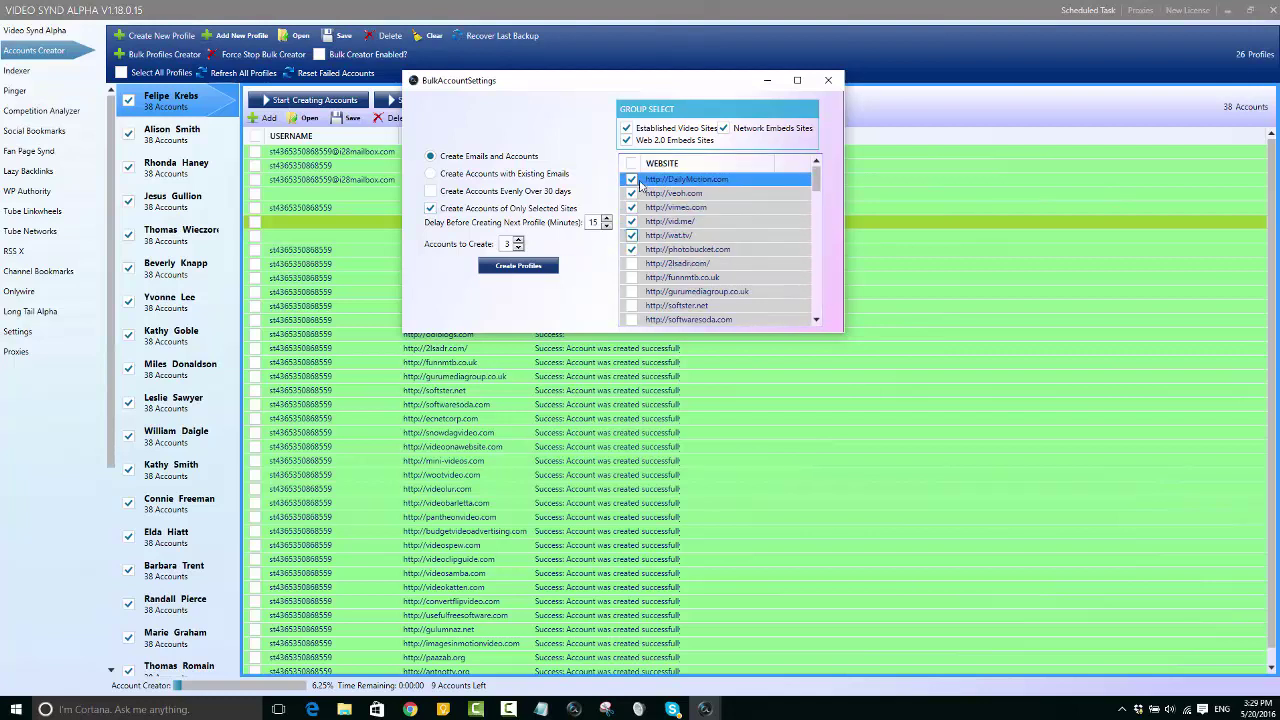
{"action": "left_click", "coordinate": [645, 221]}
{"action": "left_click", "coordinate": [645, 249]}
{"action": "left_click", "coordinate": [648, 180]}
{"action": "left_click", "coordinate": [648, 221]}
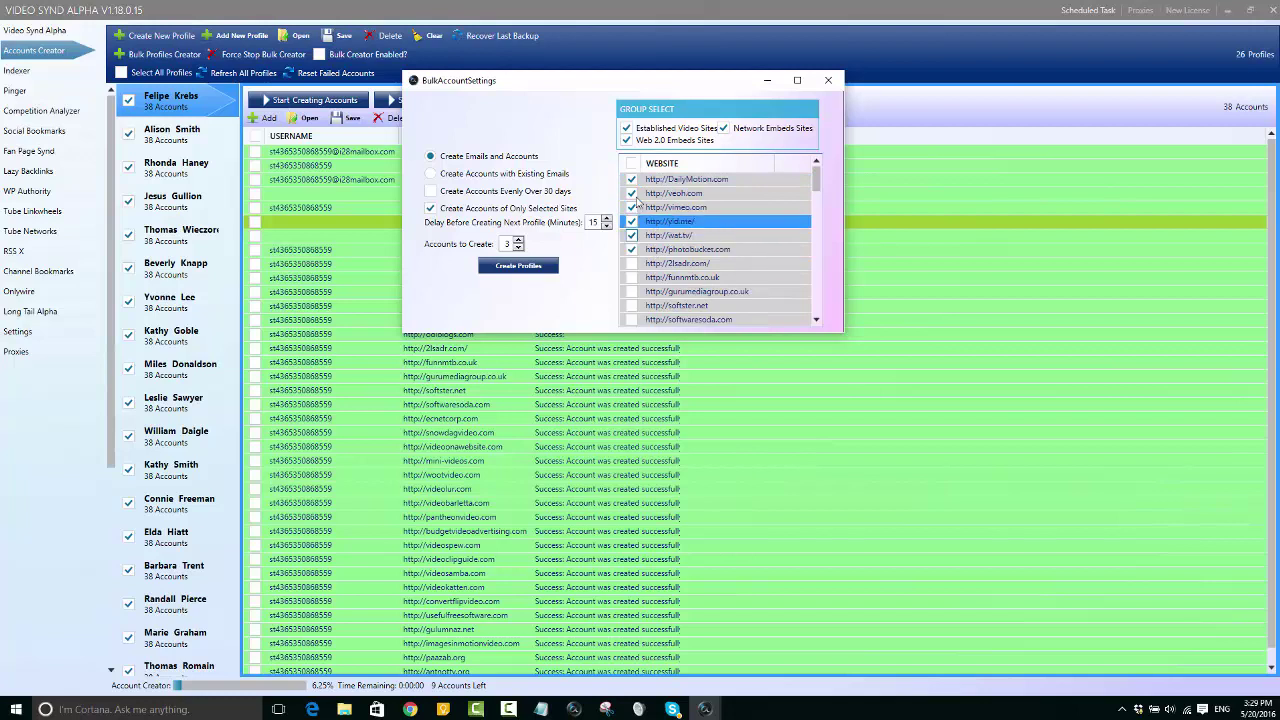
{"action": "left_click", "coordinate": [632, 164]}
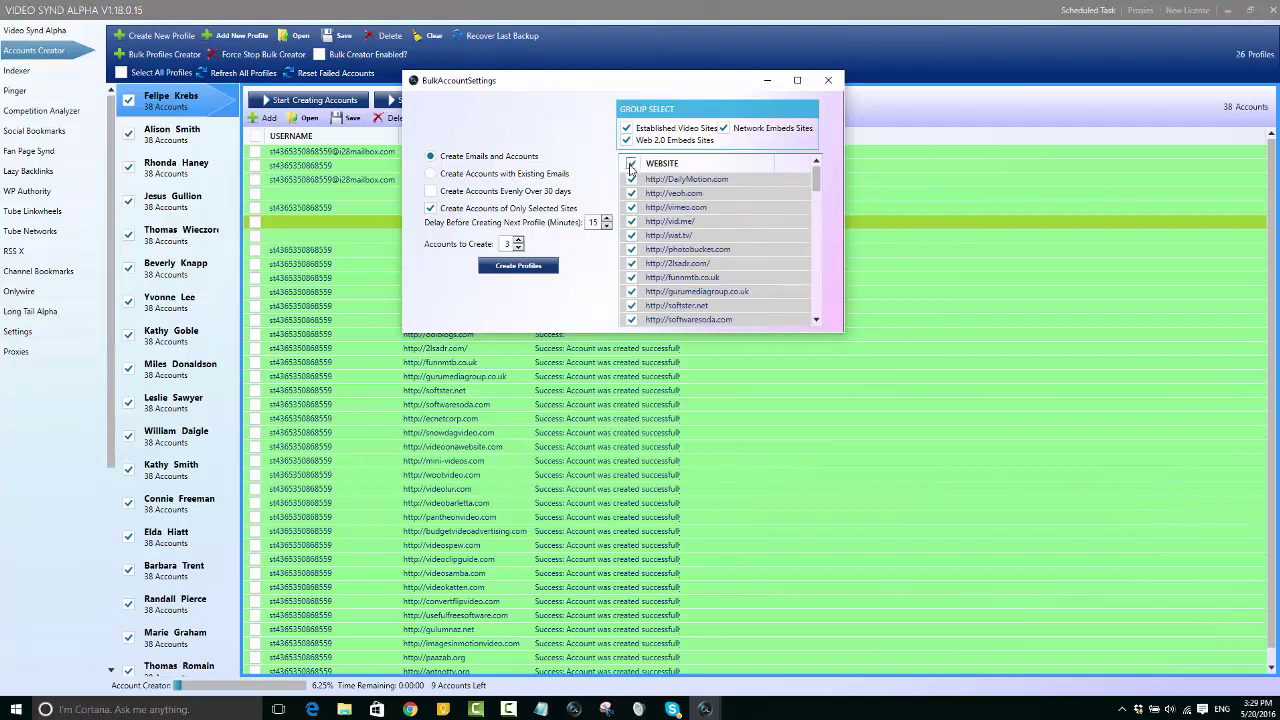
Keep the selected-sites restriction, deselect all sites, and scroll through the accounts table.
{"action": "left_click", "coordinate": [433, 209]}
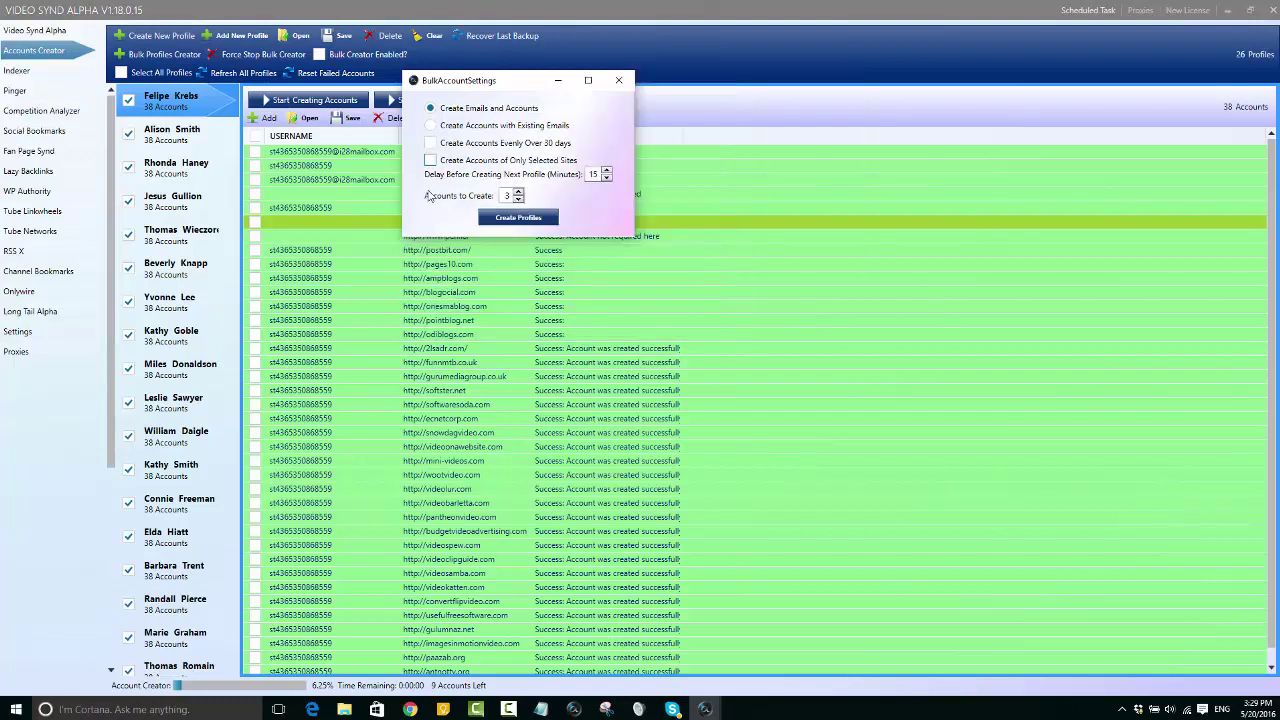
{"action": "left_click", "coordinate": [431, 160]}
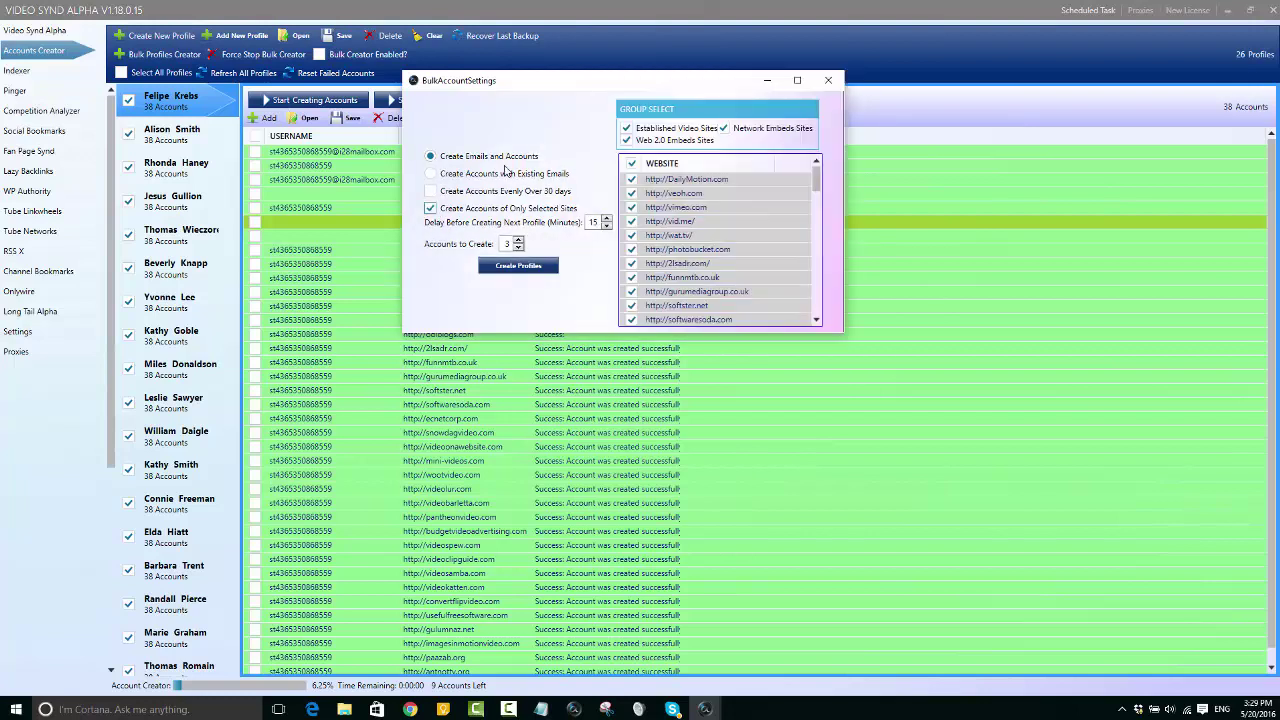
{"action": "left_click", "coordinate": [634, 163]}
{"action": "scroll", "coordinate": [720, 230], "scroll_direction": "down", "scroll_amount": 1}
{"action": "left_click", "coordinate": [720, 235]}
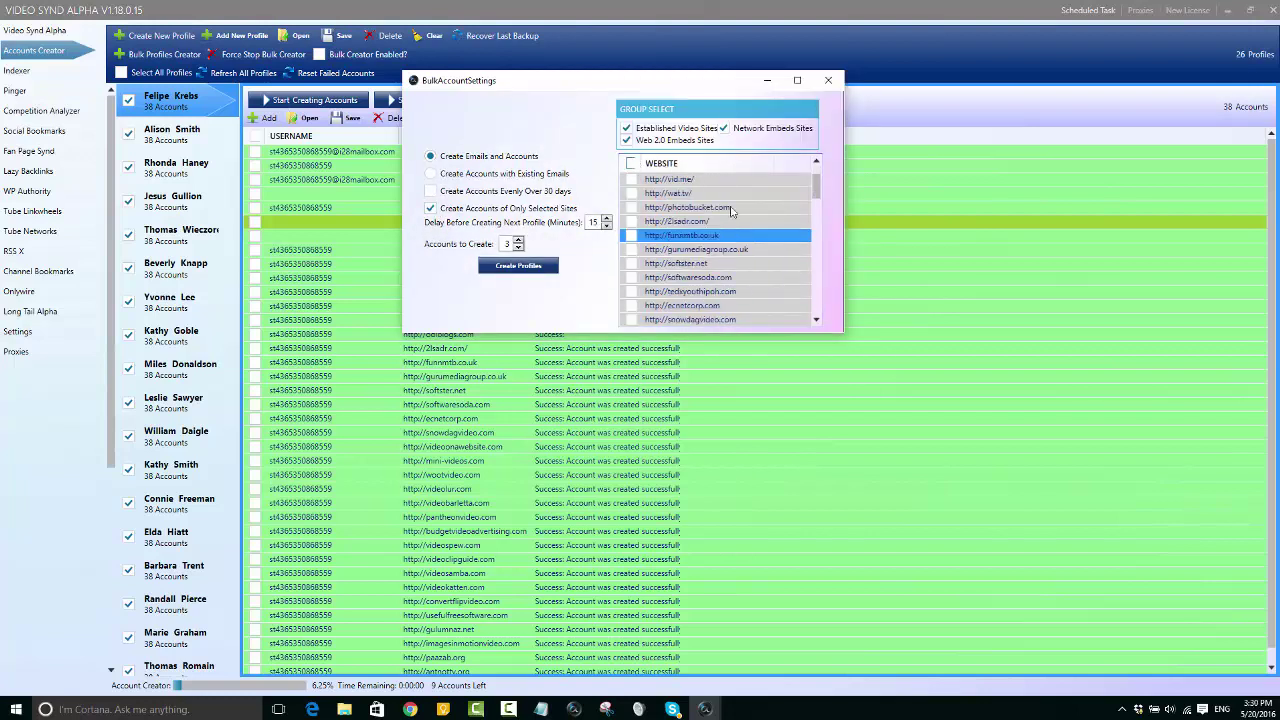
{"action": "scroll", "coordinate": [720, 250], "scroll_direction": "down", "scroll_amount": 10}
{"action": "left_click", "coordinate": [712, 291]}
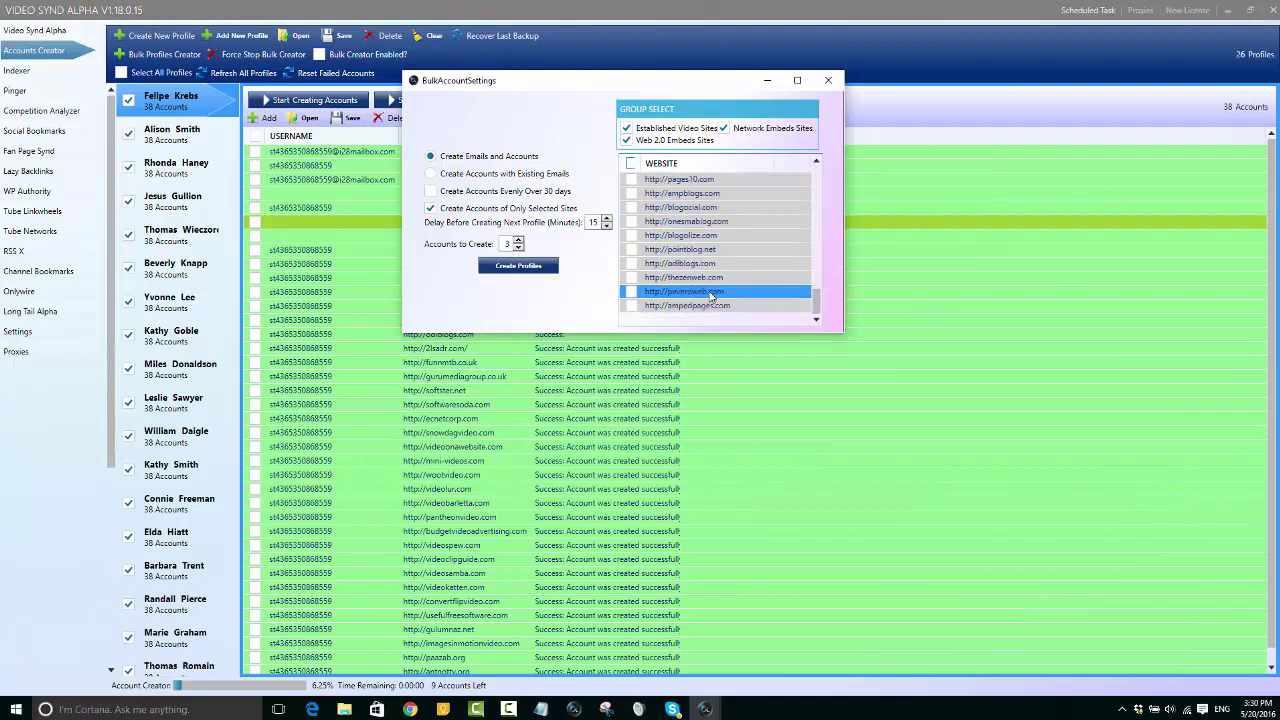
{"action": "scroll", "coordinate": [712, 293], "scroll_direction": "up", "scroll_amount": 4}
{"action": "scroll", "coordinate": [712, 293], "scroll_direction": "up", "scroll_amount": 3}
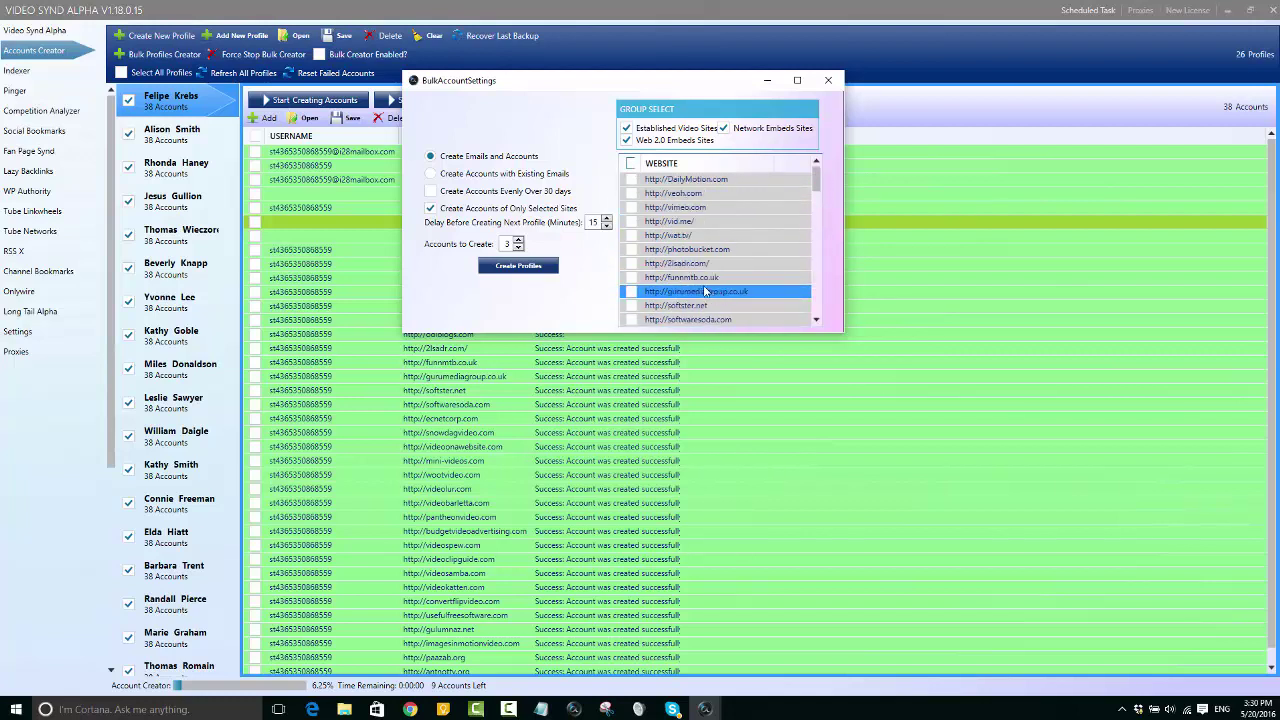
{"action": "scroll", "coordinate": [800, 275], "scroll_direction": "down", "scroll_amount": 4}
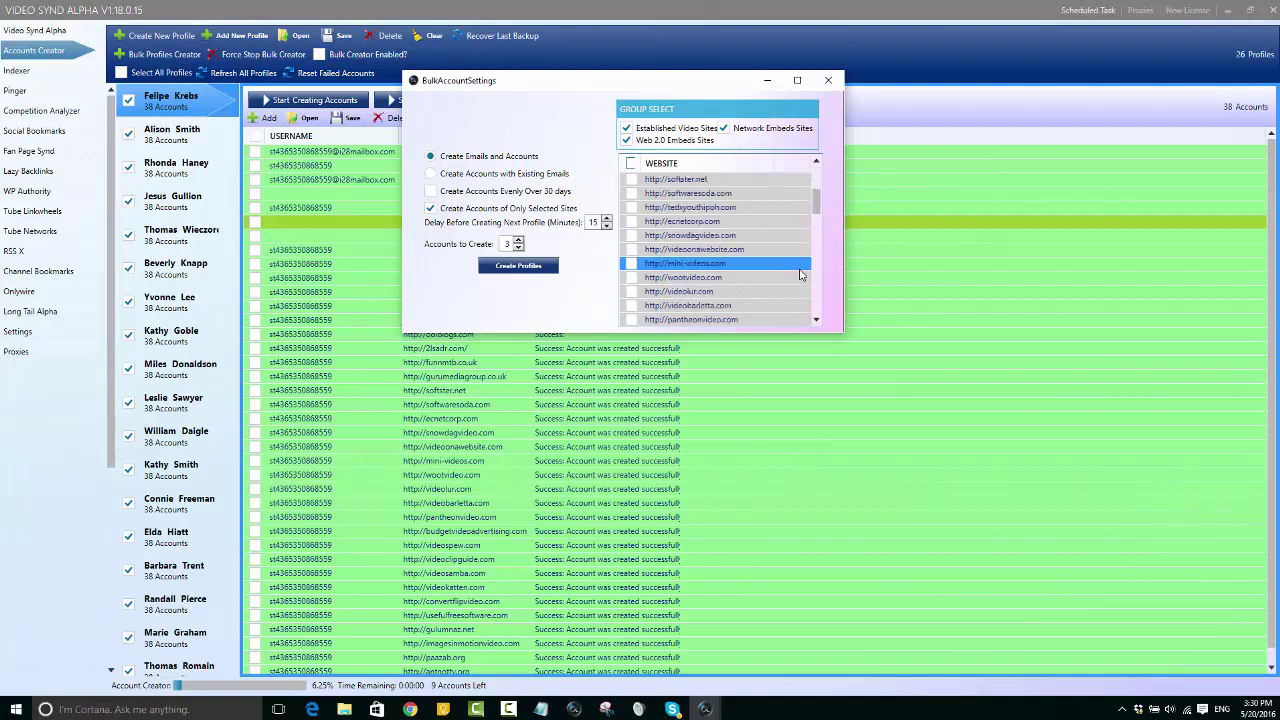
{"action": "scroll", "coordinate": [800, 277], "scroll_direction": "down", "scroll_amount": 4}
{"action": "scroll", "coordinate": [800, 278], "scroll_direction": "down", "scroll_amount": 4}
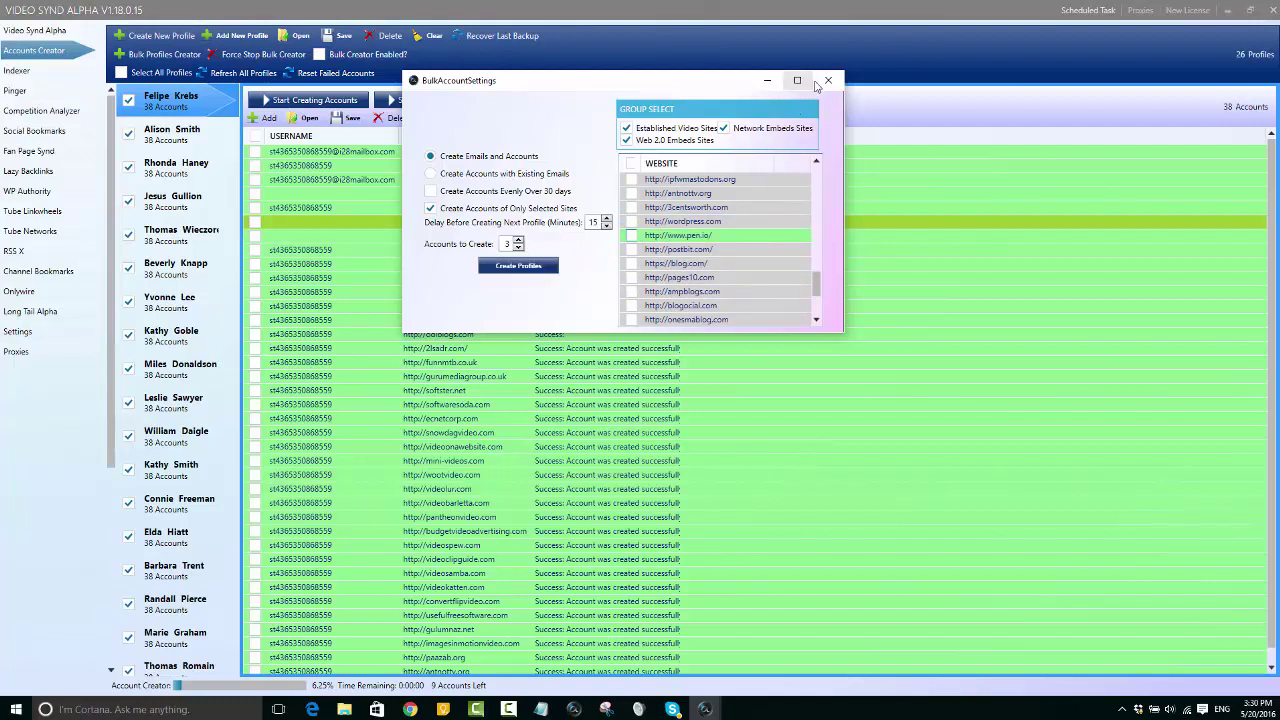
Reopen the bulk settings without proxies and create accounts on all sites rather than selected ones.
{"action": "left_click", "coordinate": [828, 82]}
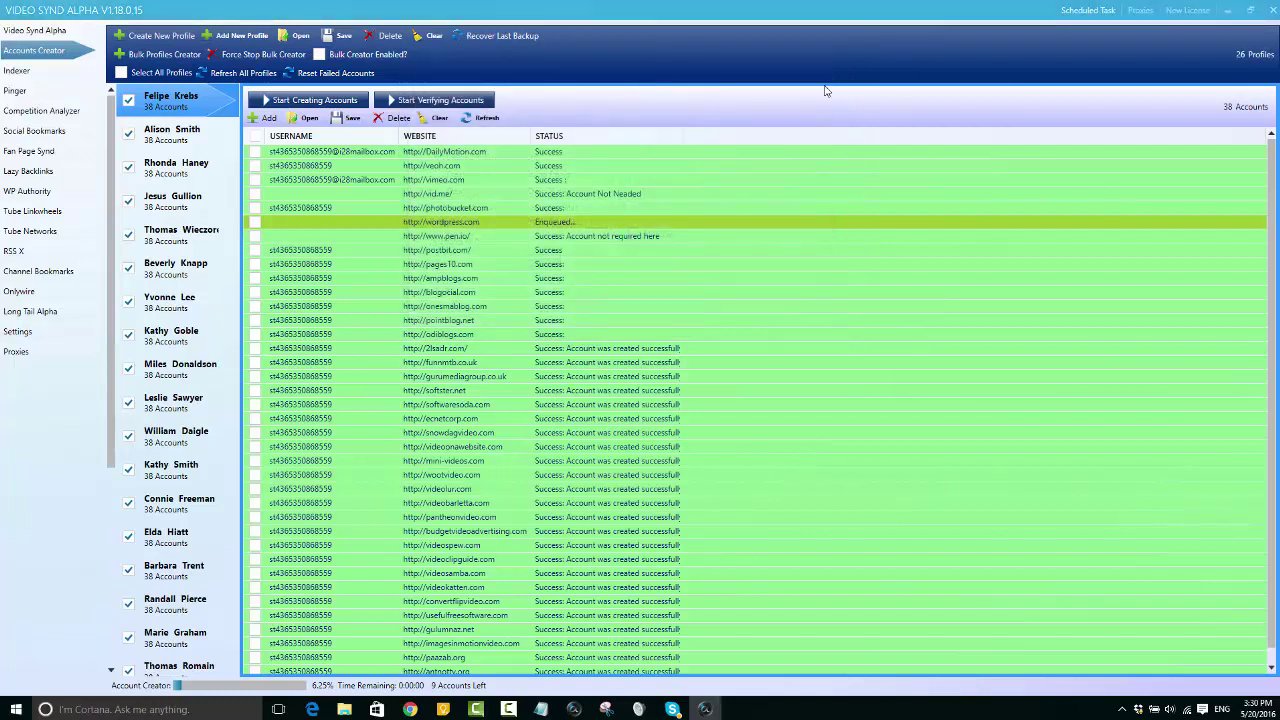
{"action": "left_click", "coordinate": [165, 55]}
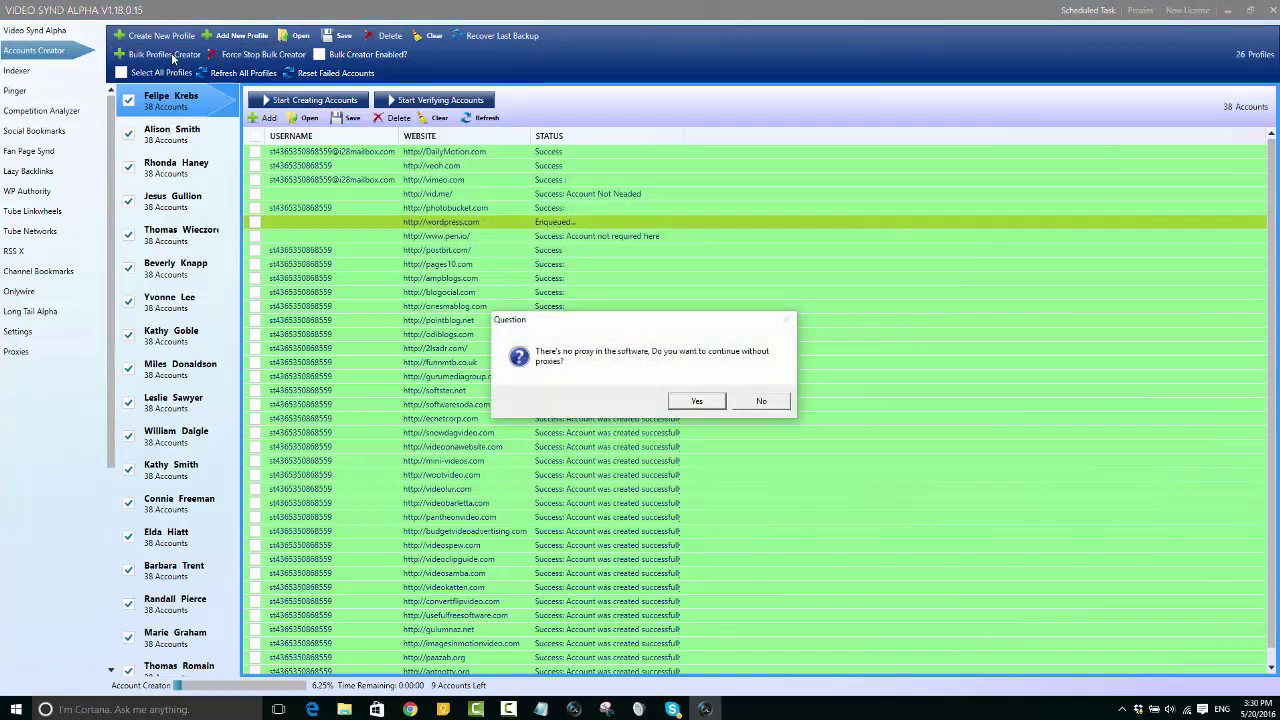
{"action": "left_click", "coordinate": [714, 404]}
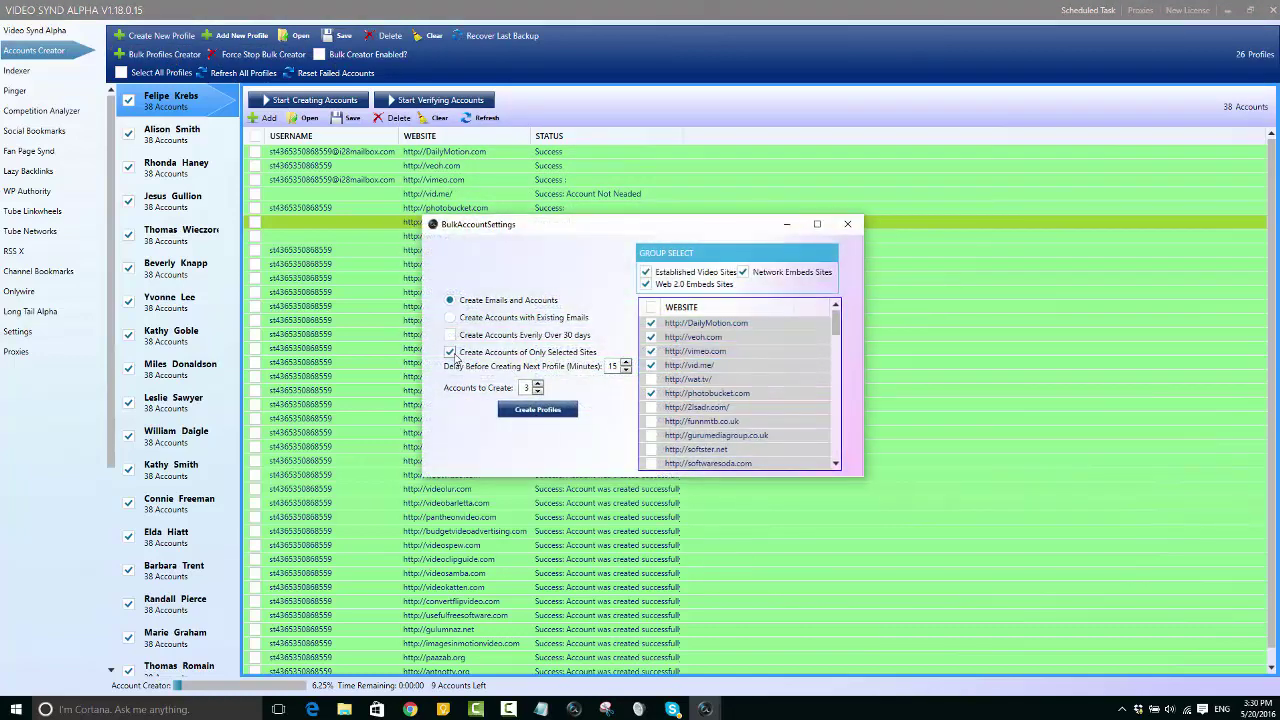
{"action": "left_click", "coordinate": [449, 346]}
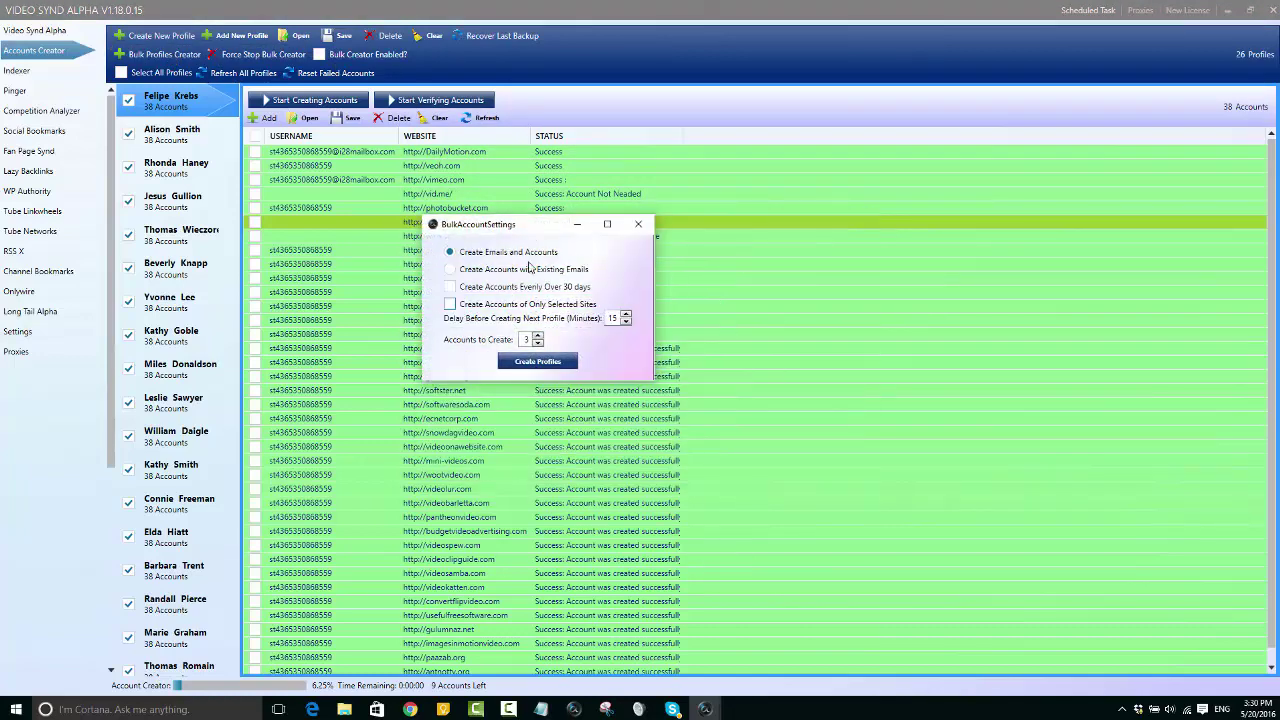